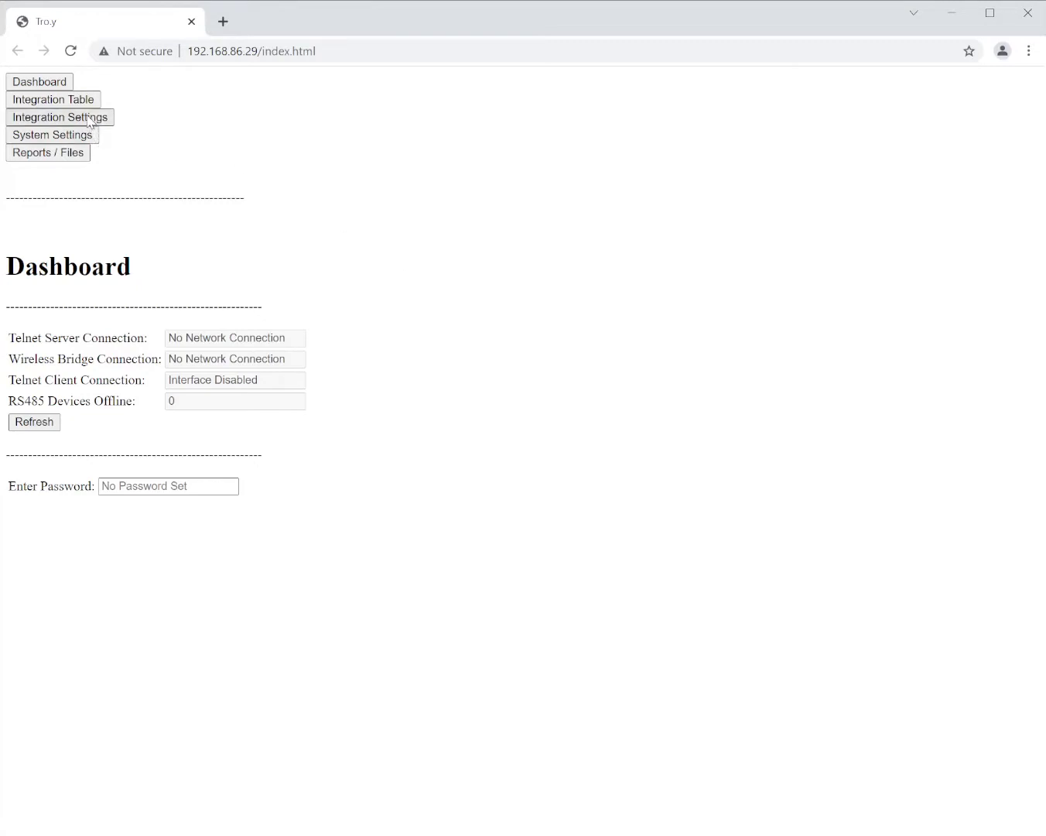
- Note the Telnet Client Connection shows Interface Disabled, then go to Integration Settings
{"action": "left_click_drag", "start_coordinate": [9, 379], "coordinate": [273, 379]}
{"action": "left_click", "coordinate": [172, 384]}
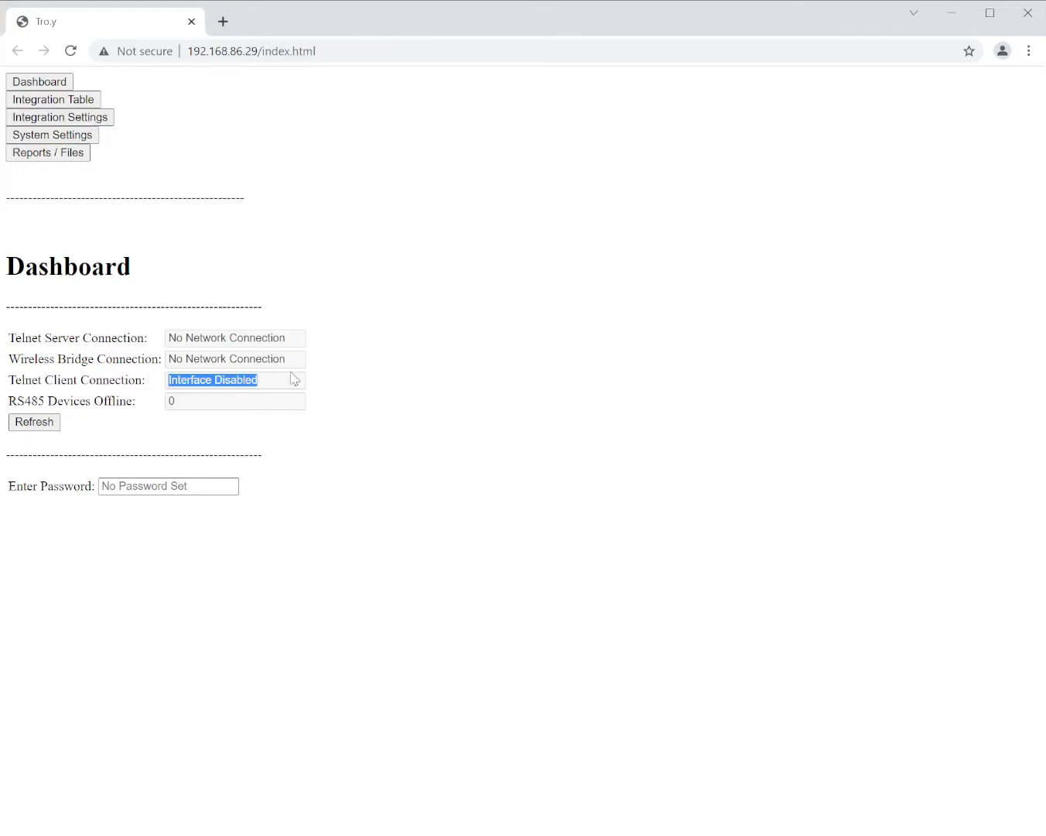
{"action": "left_click", "coordinate": [82, 115]}
- Enable the Lutron telnet client interface with IP 192.168.86.21 and port 23
{"action": "scroll", "coordinate": [249, 548], "scroll_direction": "down", "scroll_amount": 2}
{"action": "scroll", "coordinate": [282, 501], "scroll_direction": "down", "scroll_amount": 2}
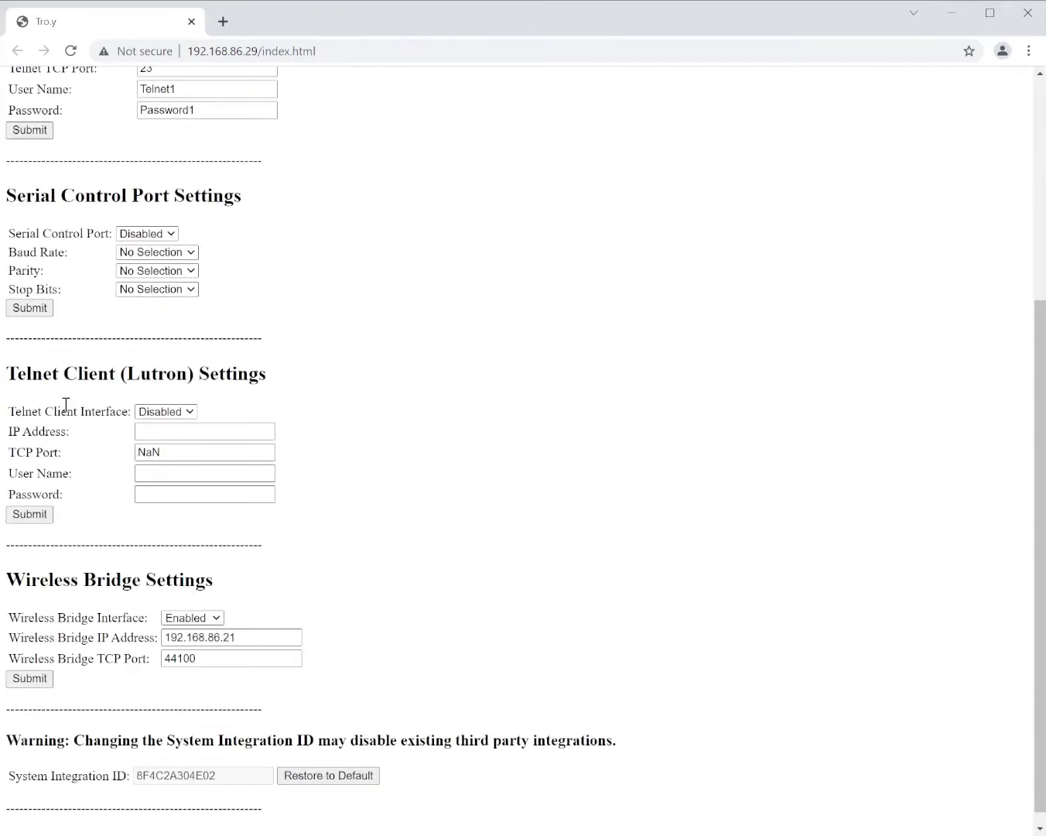
{"action": "left_click_drag", "start_coordinate": [7, 374], "coordinate": [284, 384]}
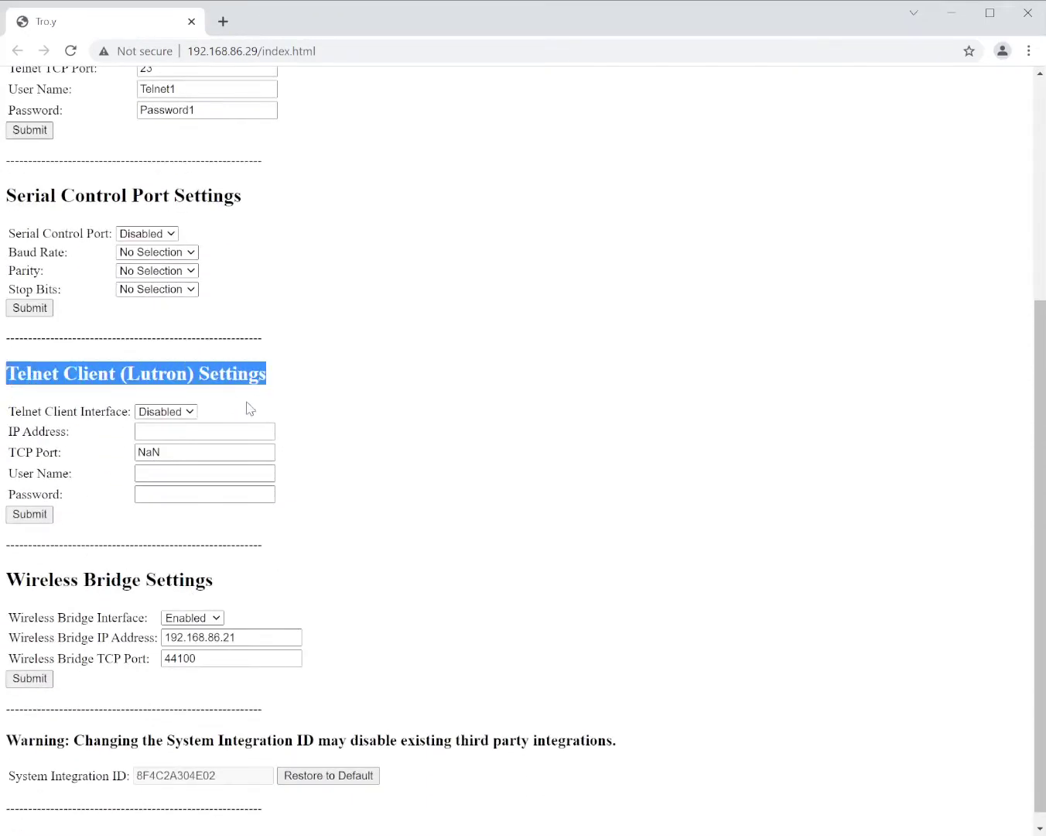
{"action": "left_click", "coordinate": [177, 431]}
{"action": "left_click", "coordinate": [182, 430]}
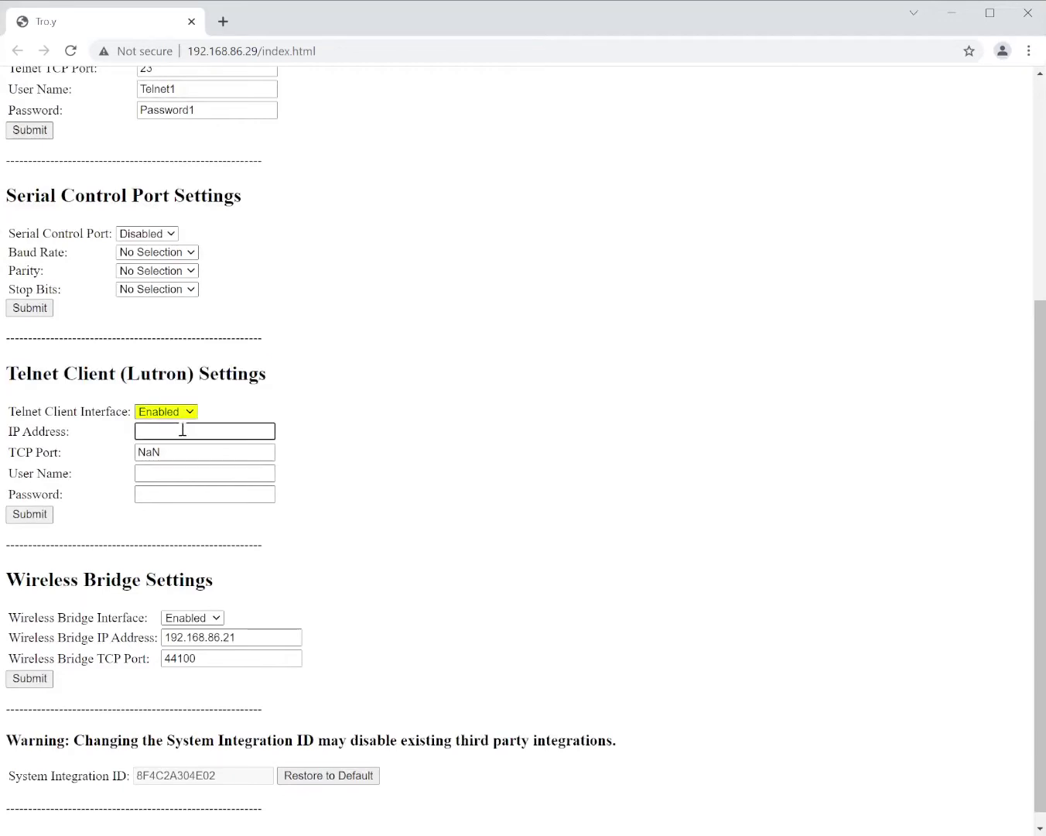
{"action": "left_click", "coordinate": [177, 461]}
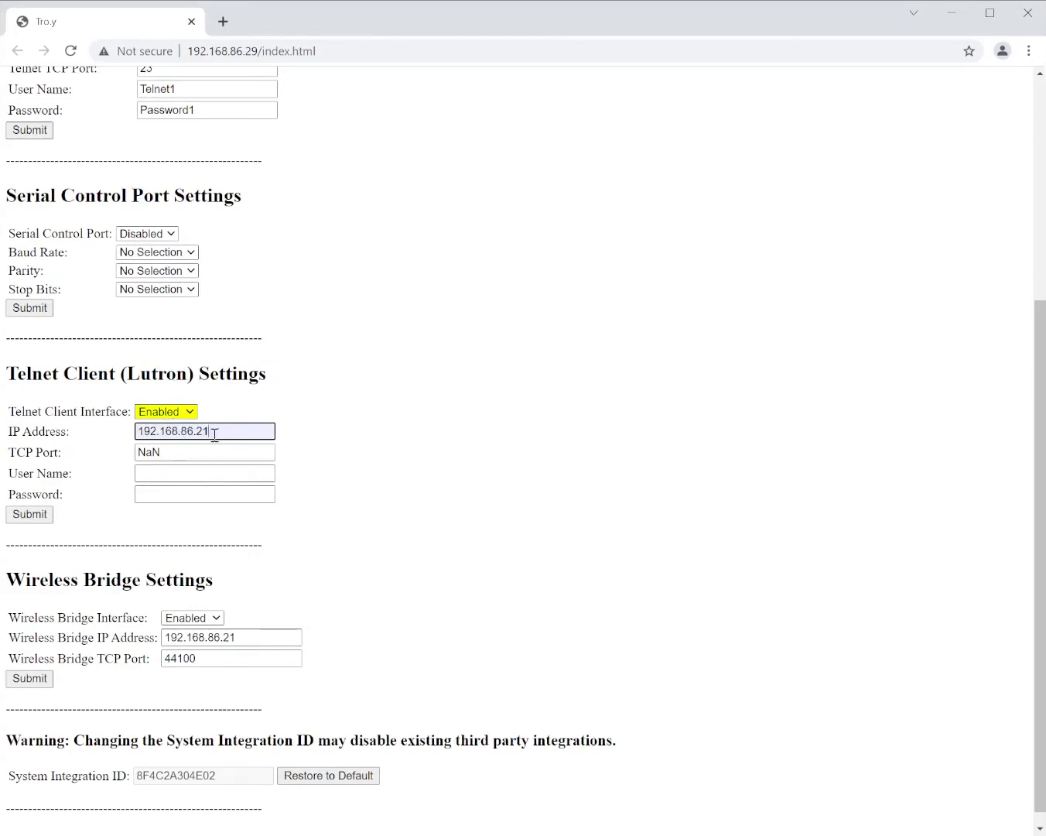
{"action": "key", "text": "Tab"}
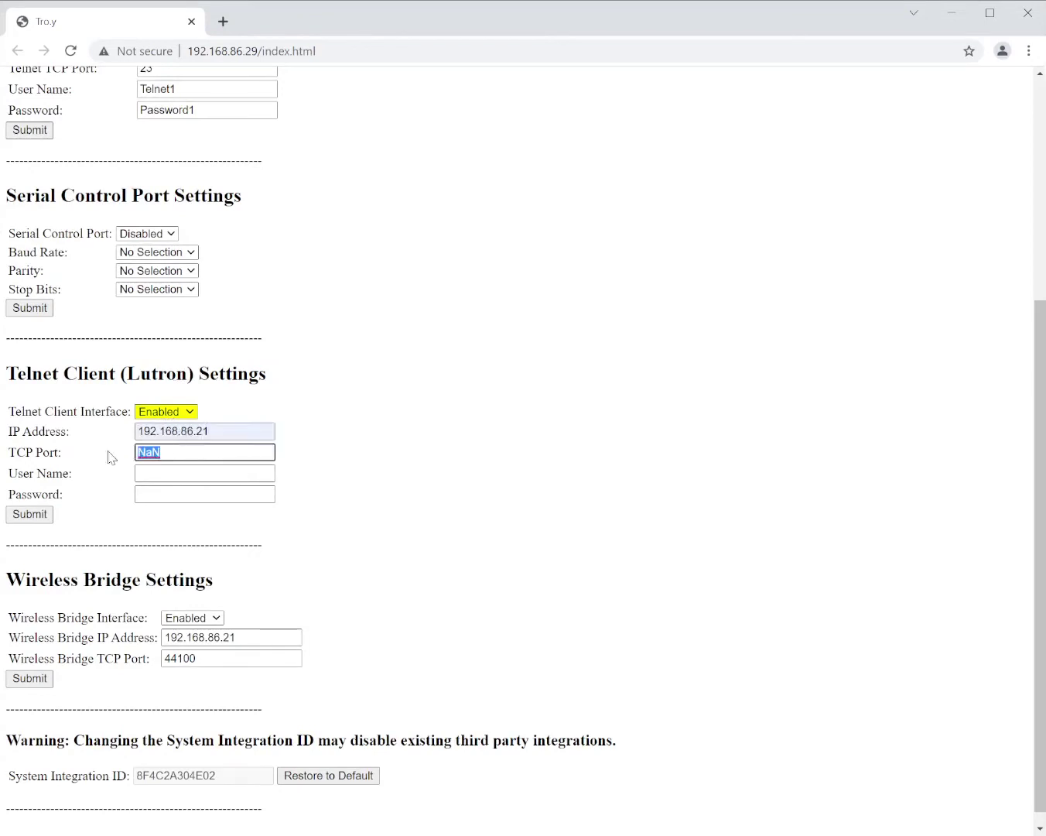
{"action": "type", "text": "23"}
- Enter the Lutron login name and password, and submit the telnet client settings
{"action": "left_click", "coordinate": [164, 473]}
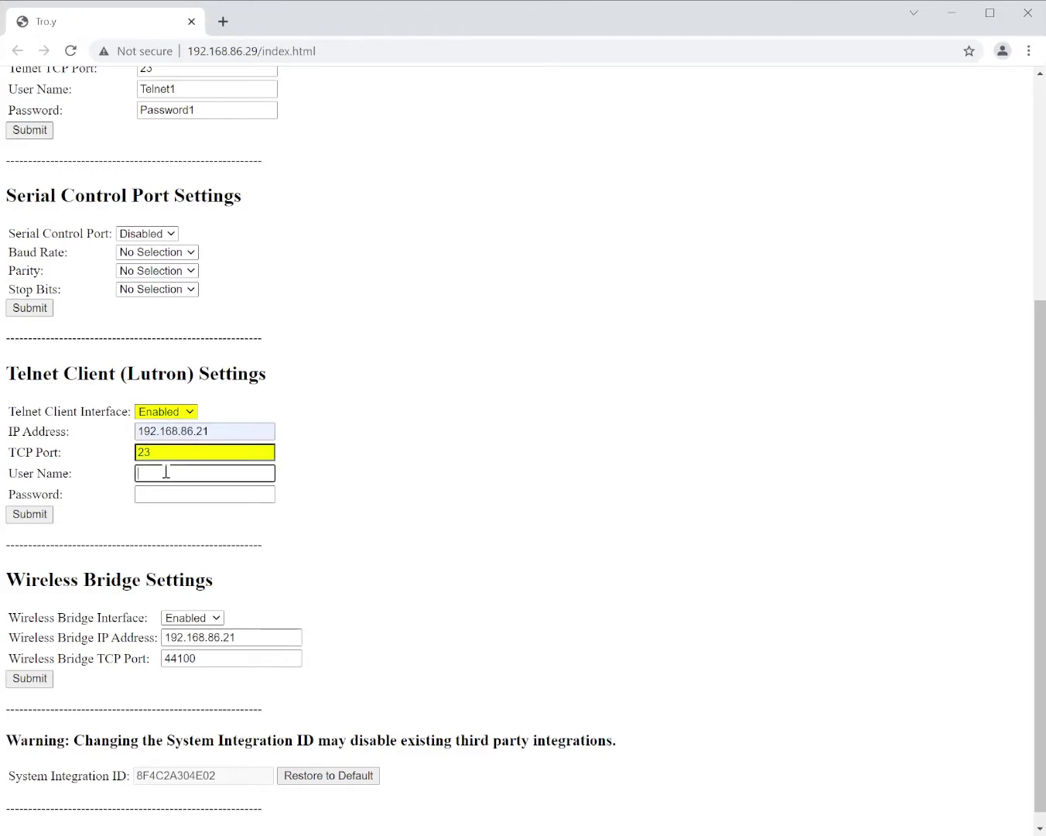
{"action": "type", "text": "lutron"}
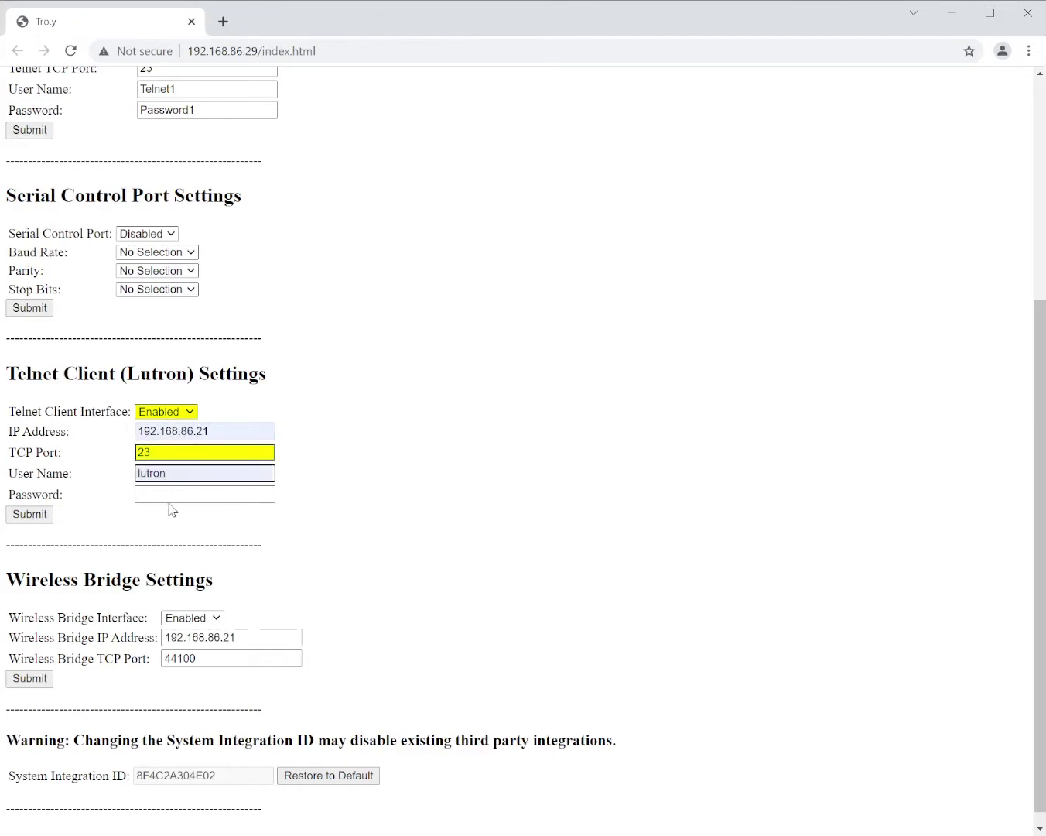
{"action": "left_click", "coordinate": [175, 494]}
{"action": "type", "text": "integration"}
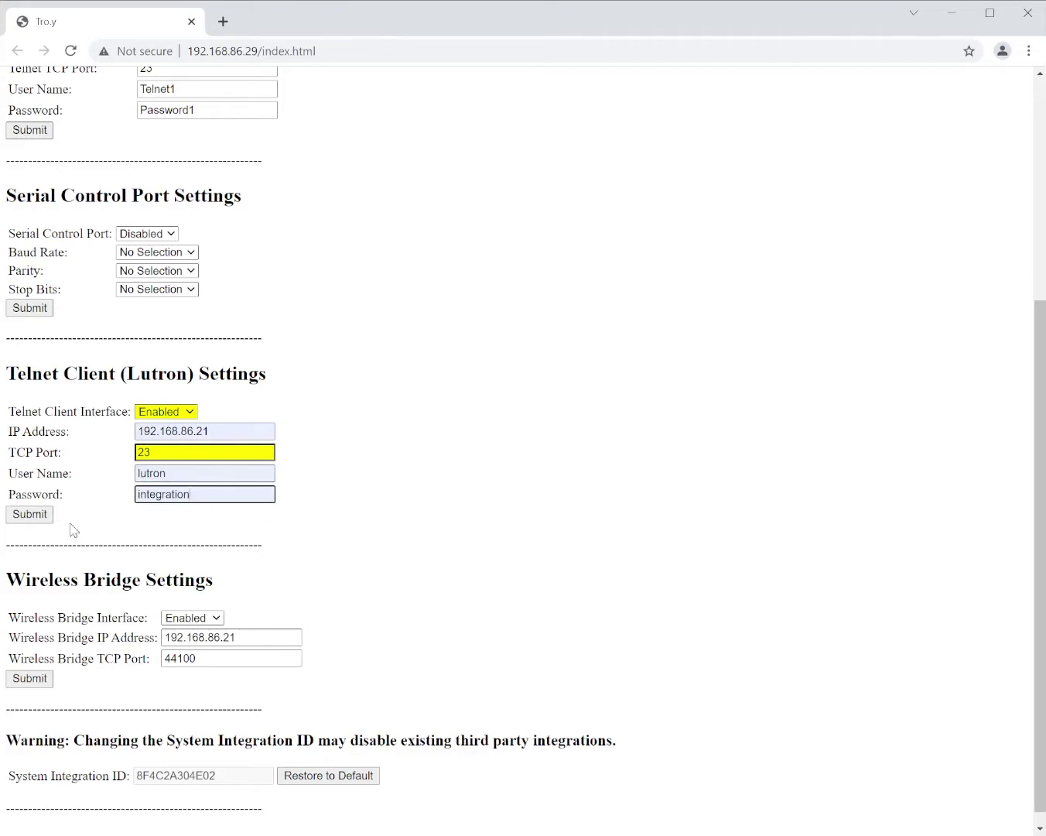
{"action": "left_click", "coordinate": [30, 515]}
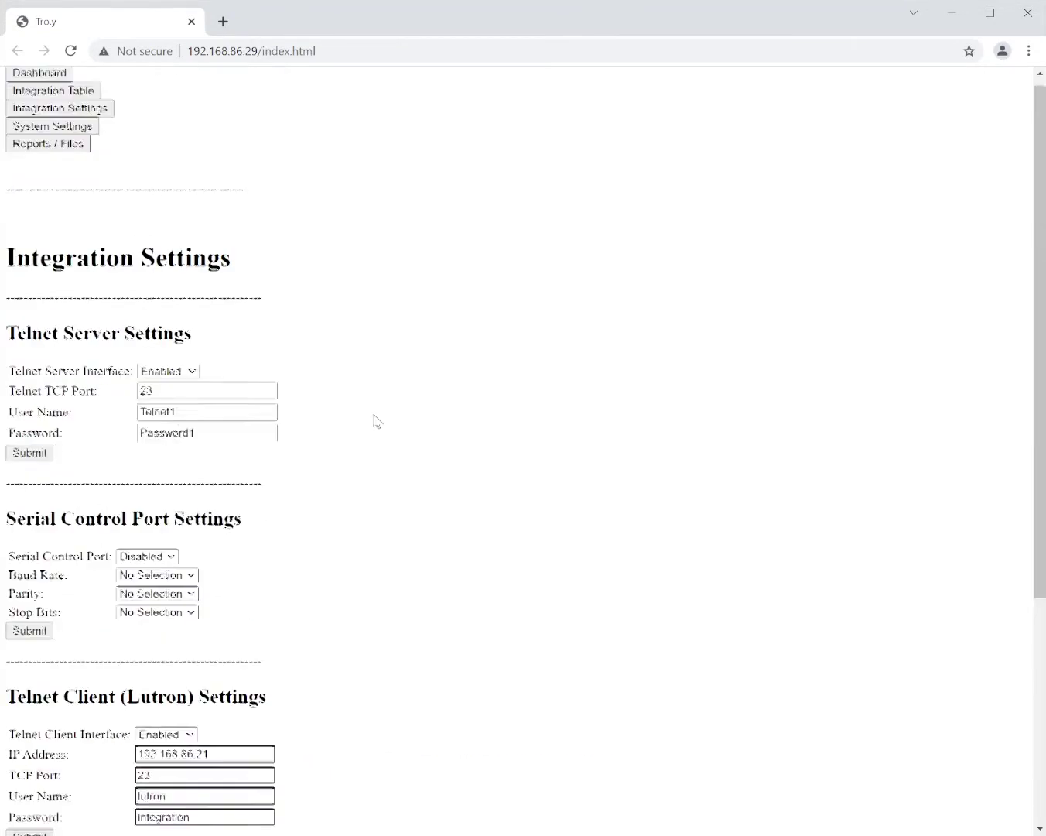
- Restart the Tro.Y system from System Settings and confirm the restart
{"action": "left_click", "coordinate": [81, 136]}
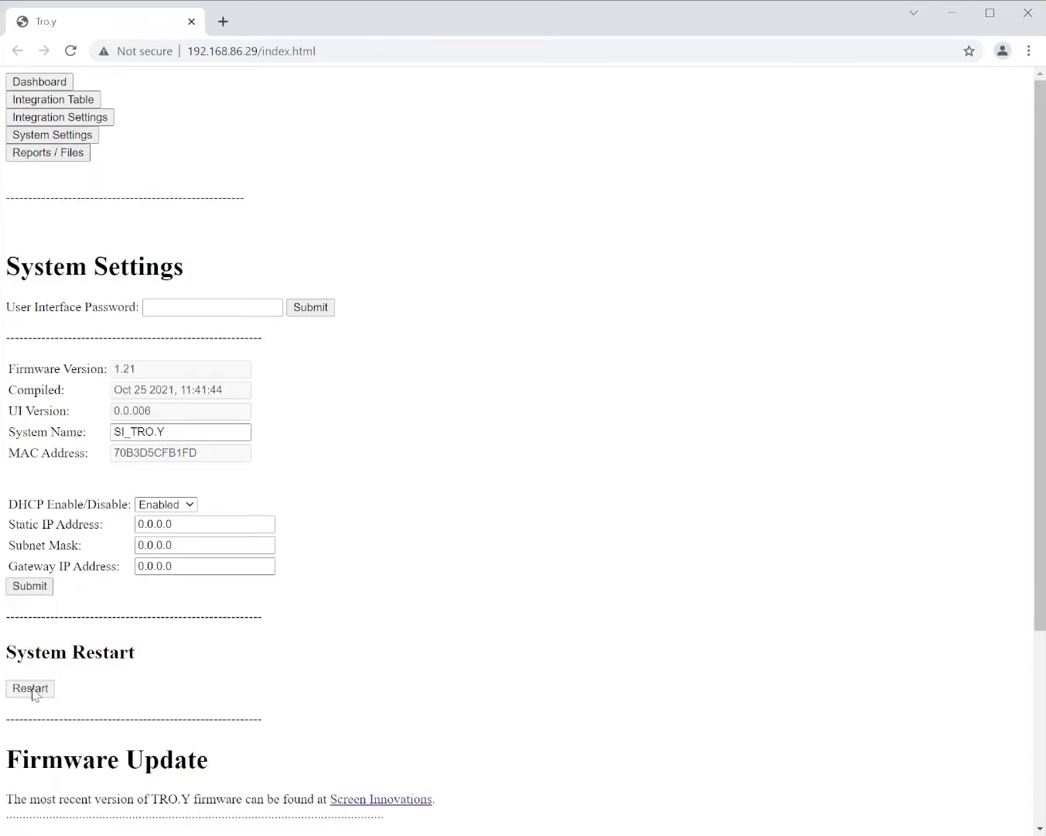
{"action": "left_click", "coordinate": [31, 689]}
{"action": "left_click", "coordinate": [605, 144]}
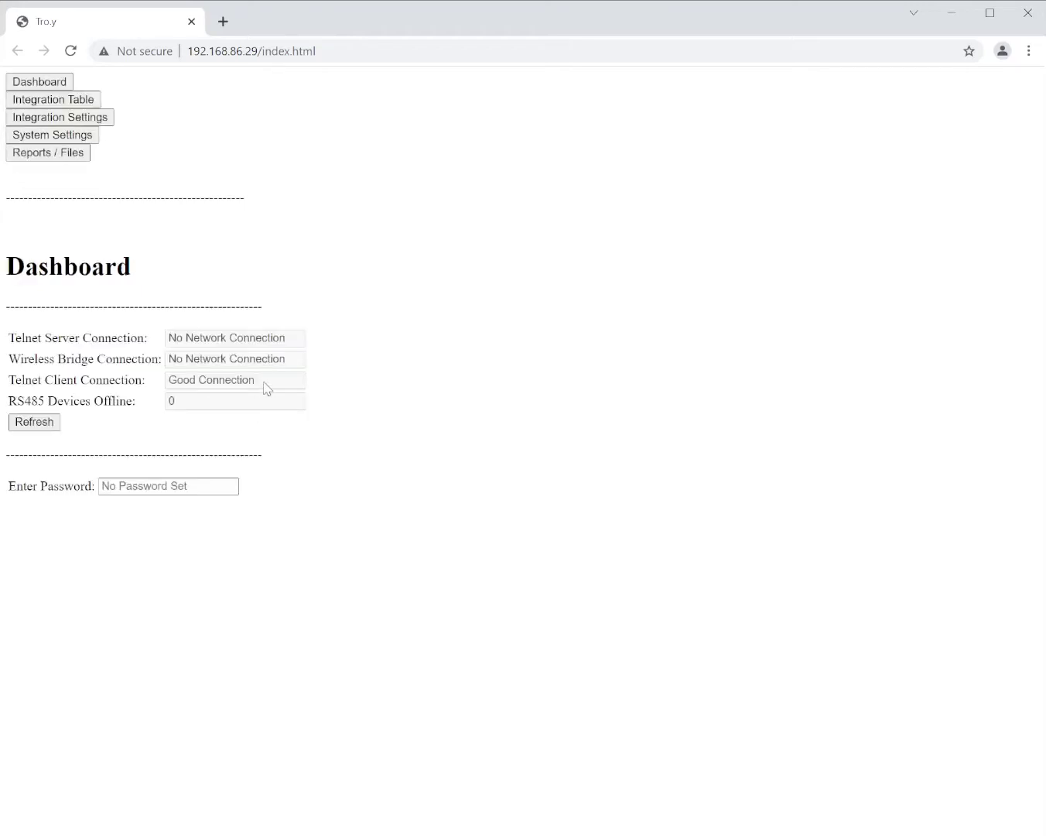
- Confirm the telnet client reports Good Connection and open the Aggregate Integration Table
{"action": "left_click_drag", "start_coordinate": [260, 385], "coordinate": [164, 380]}
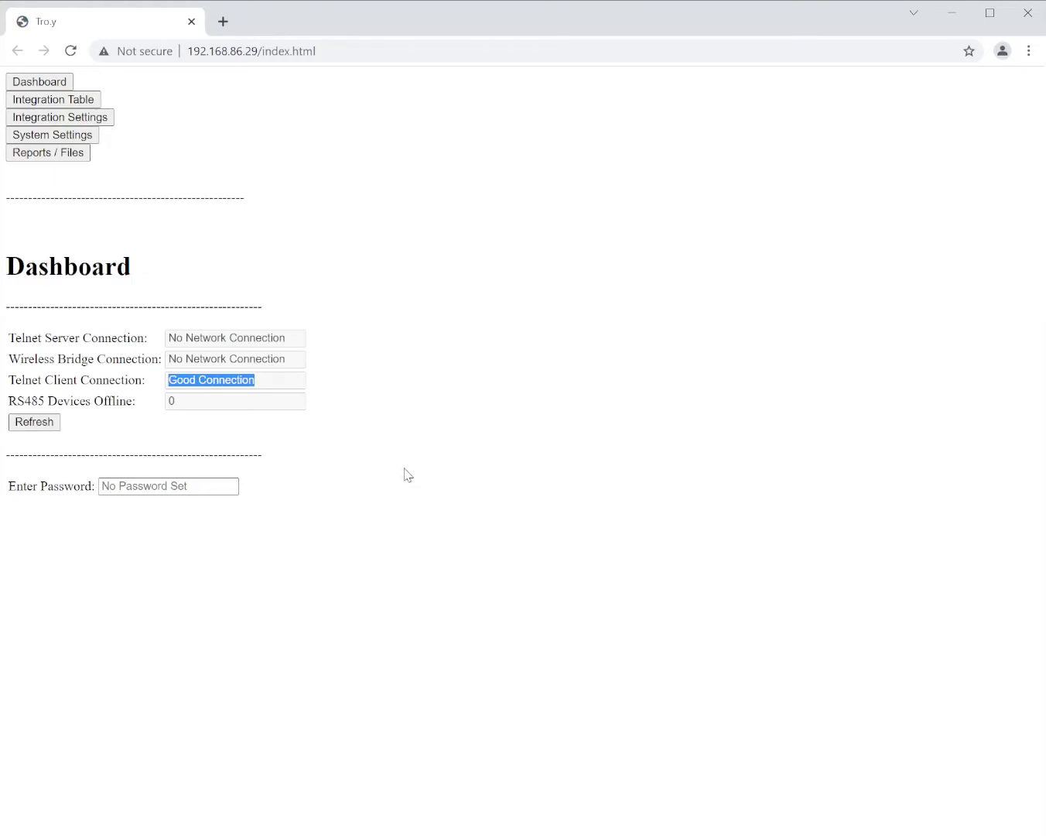
{"action": "left_click", "coordinate": [62, 105]}
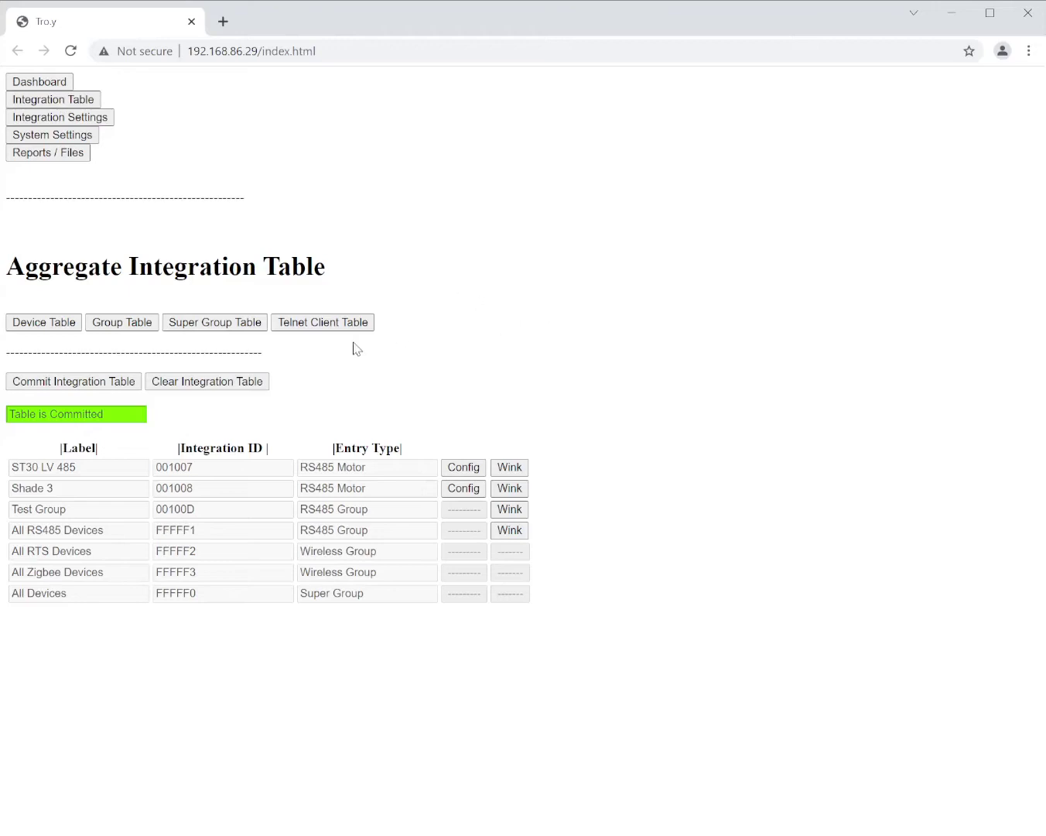
- In the Telnet Client Action Table, capture three button presses from the device 11 Pico
{"action": "left_click", "coordinate": [317, 326]}
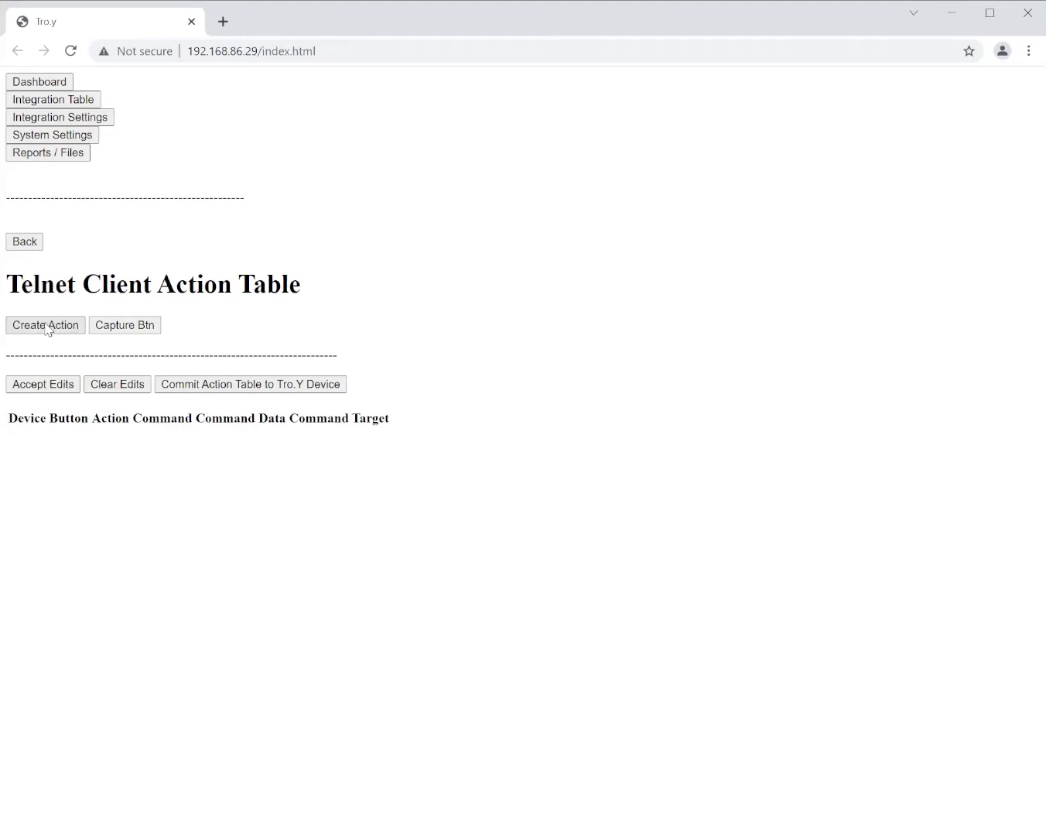
{"action": "left_click", "coordinate": [121, 328]}
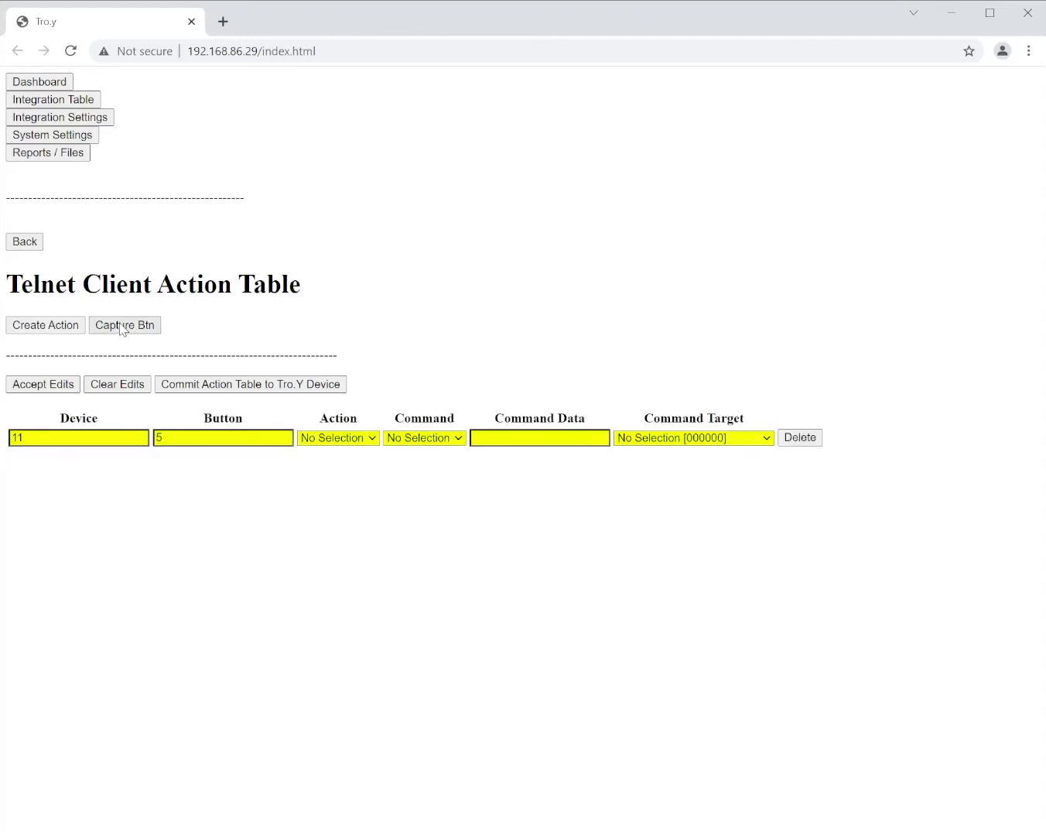
{"action": "left_click", "coordinate": [120, 329]}
{"action": "left_click", "coordinate": [121, 329]}
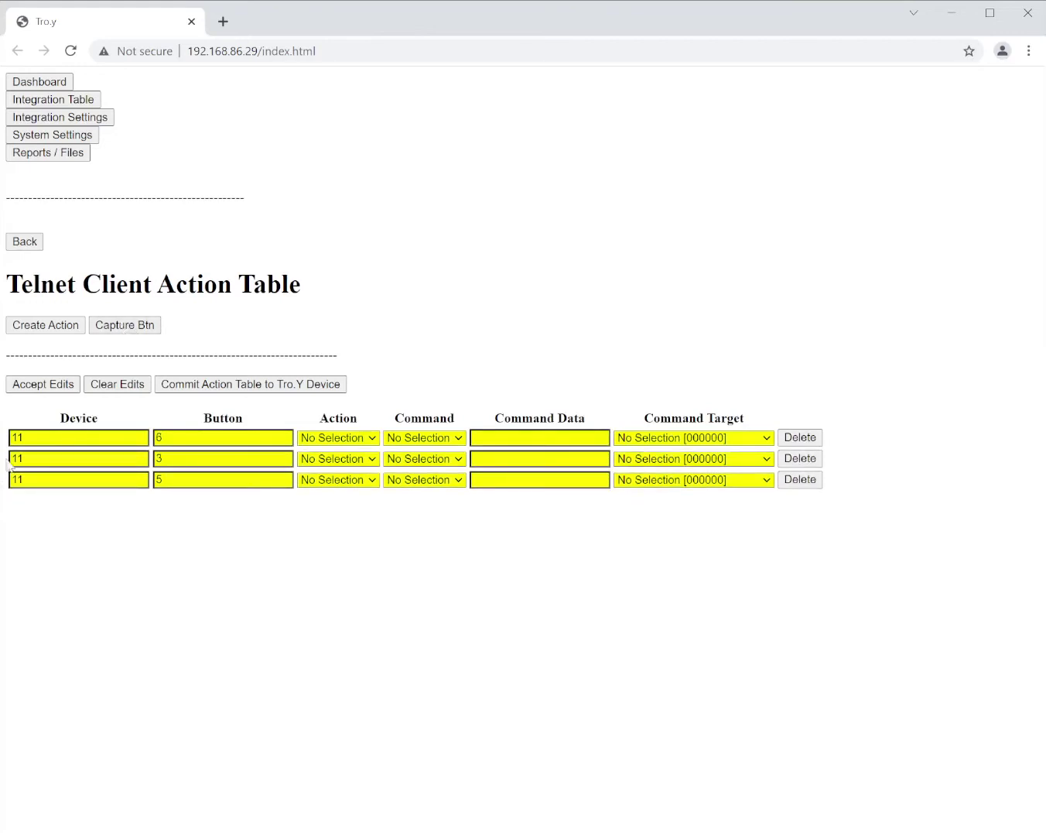
{"action": "double_click", "coordinate": [23, 441]}
- Set all three device 11 rows' actions to Press
{"action": "left_click", "coordinate": [371, 484]}
{"action": "left_click", "coordinate": [329, 536]}
{"action": "left_click", "coordinate": [352, 462]}
{"action": "left_click", "coordinate": [345, 512]}
{"action": "left_click", "coordinate": [338, 487]}
{"action": "left_click", "coordinate": [437, 480]}
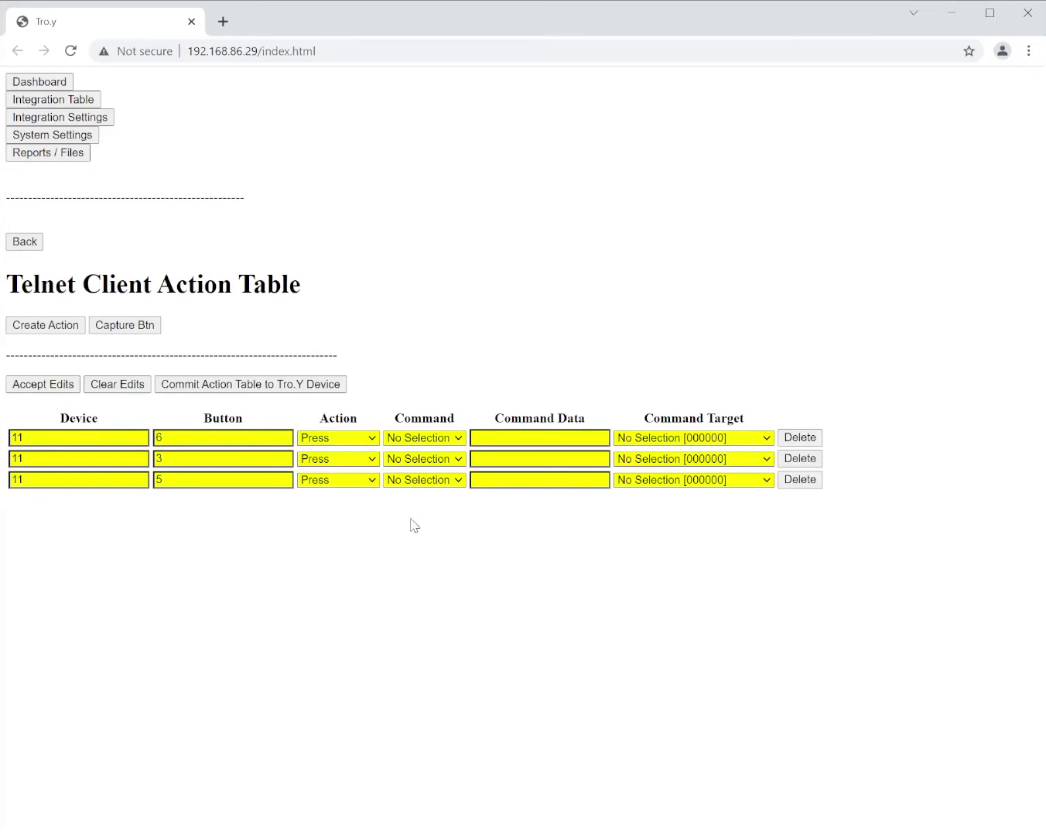
- Set device 11 commands: button 5 UP, button 3 STOP, button 6 DOWN
{"action": "left_click", "coordinate": [412, 522]}
{"action": "left_click", "coordinate": [454, 464]}
{"action": "left_click", "coordinate": [415, 565]}
{"action": "left_click", "coordinate": [442, 440]}
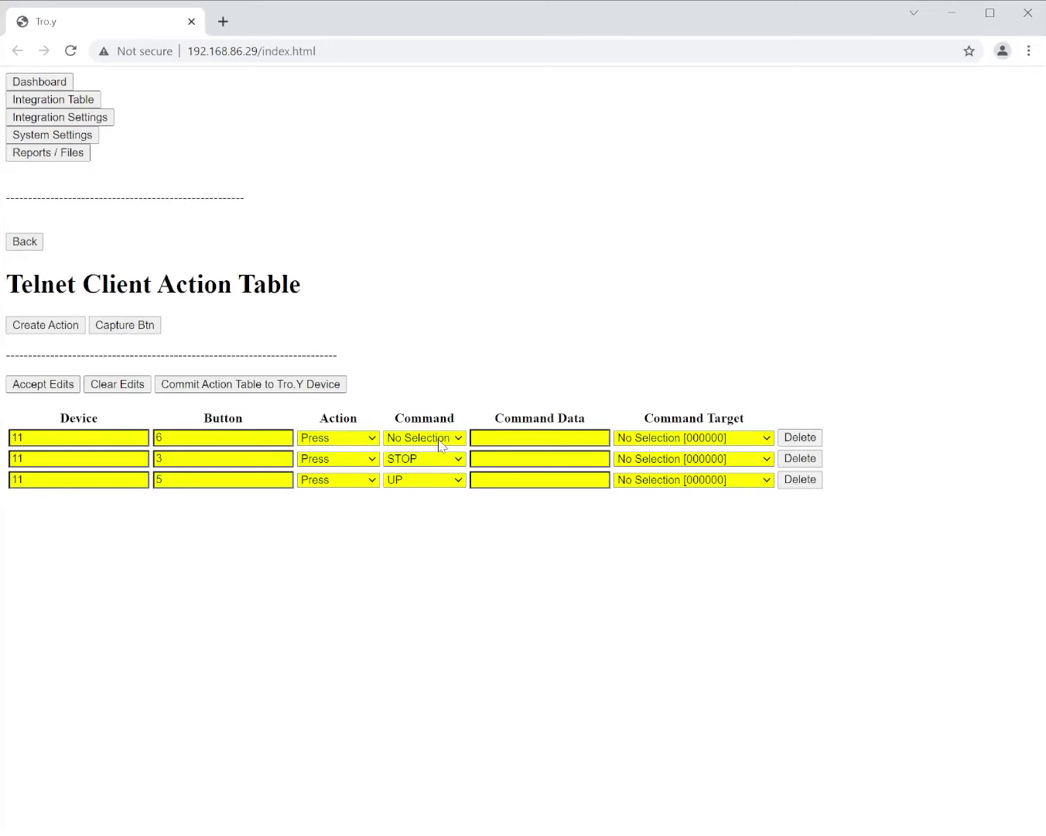
{"action": "left_click", "coordinate": [411, 519]}
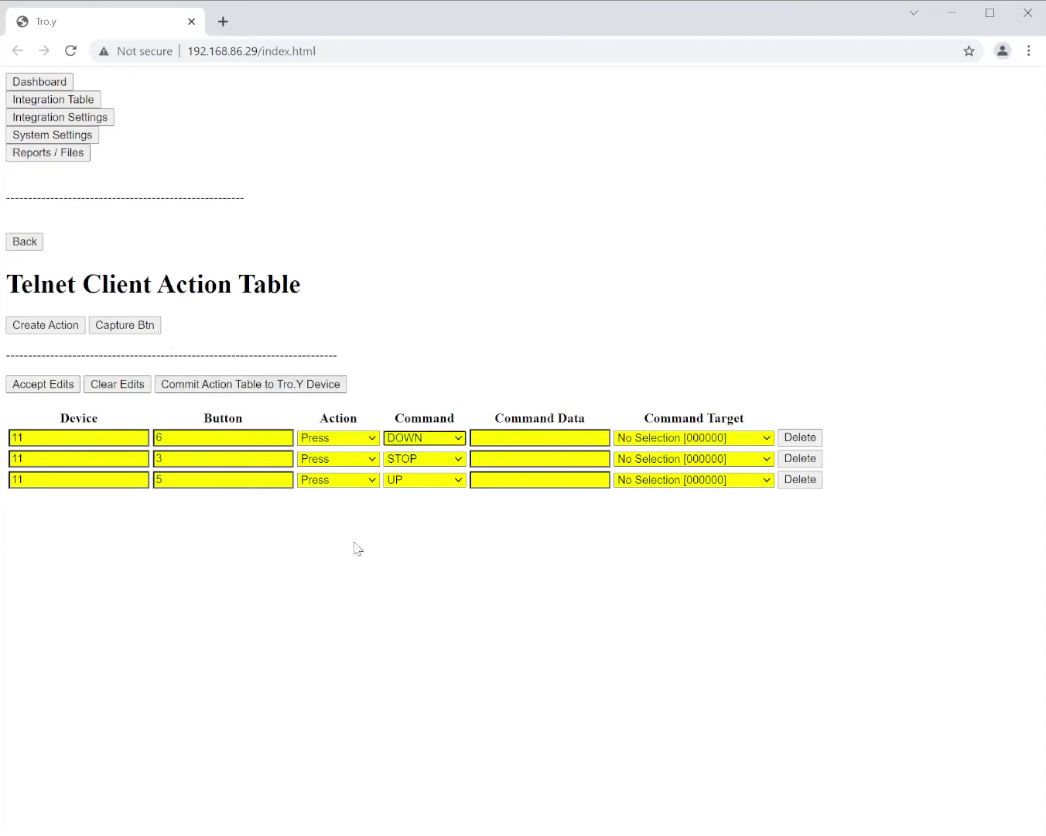
- Capture the second Pico's buttons 6, 3 and 5 as device 10 rows and make each a Press action
{"action": "left_click", "coordinate": [126, 329]}
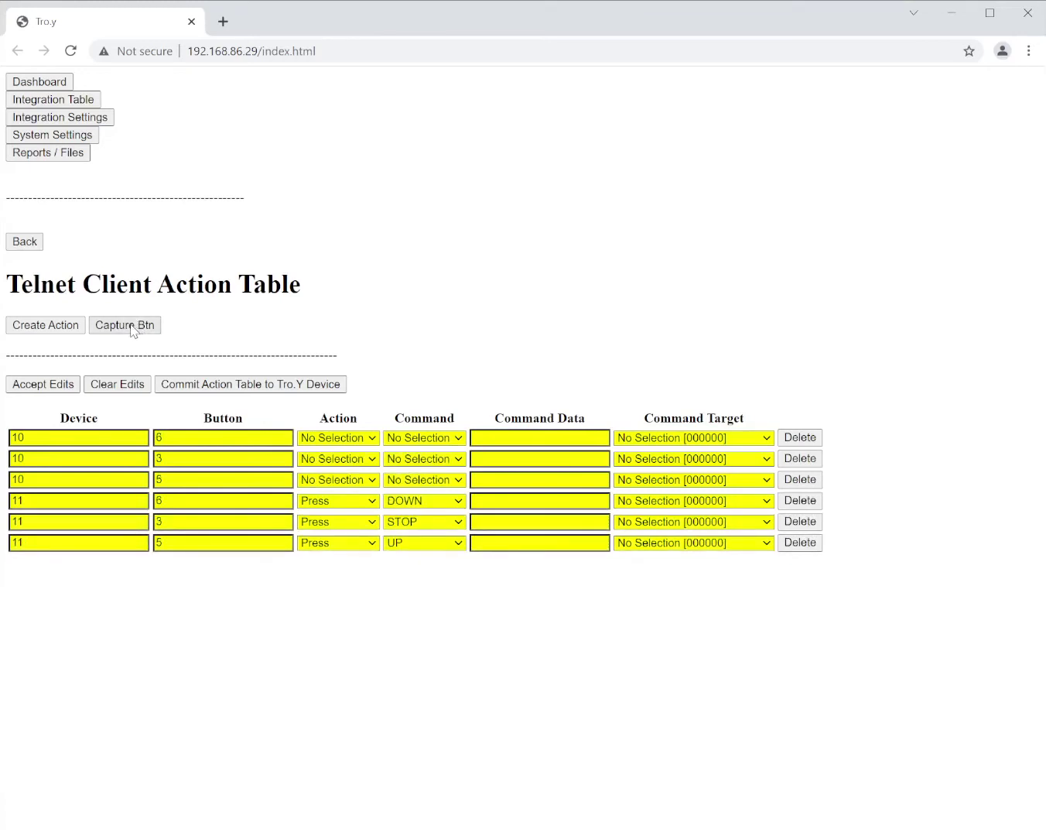
{"action": "left_click", "coordinate": [367, 437]}
{"action": "left_click", "coordinate": [346, 478]}
{"action": "left_click", "coordinate": [357, 463]}
{"action": "left_click", "coordinate": [340, 507]}
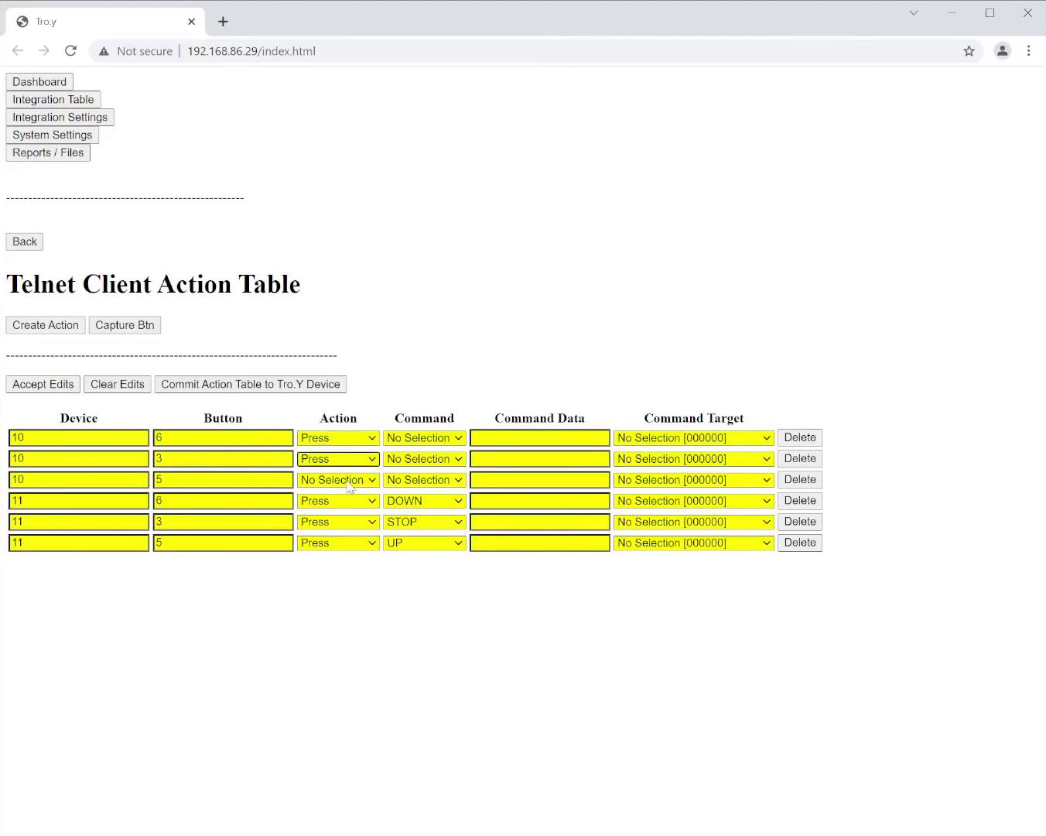
{"action": "left_click", "coordinate": [348, 484]}
{"action": "left_click", "coordinate": [346, 528]}
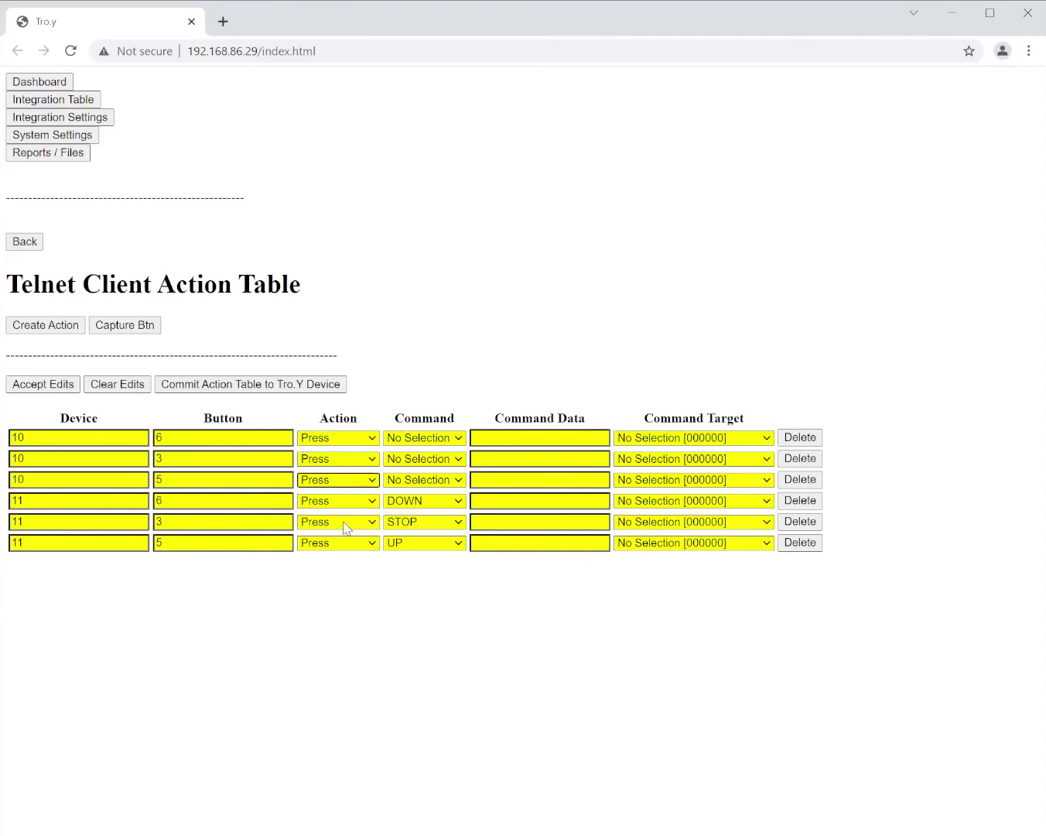
{"action": "left_click", "coordinate": [345, 448]}
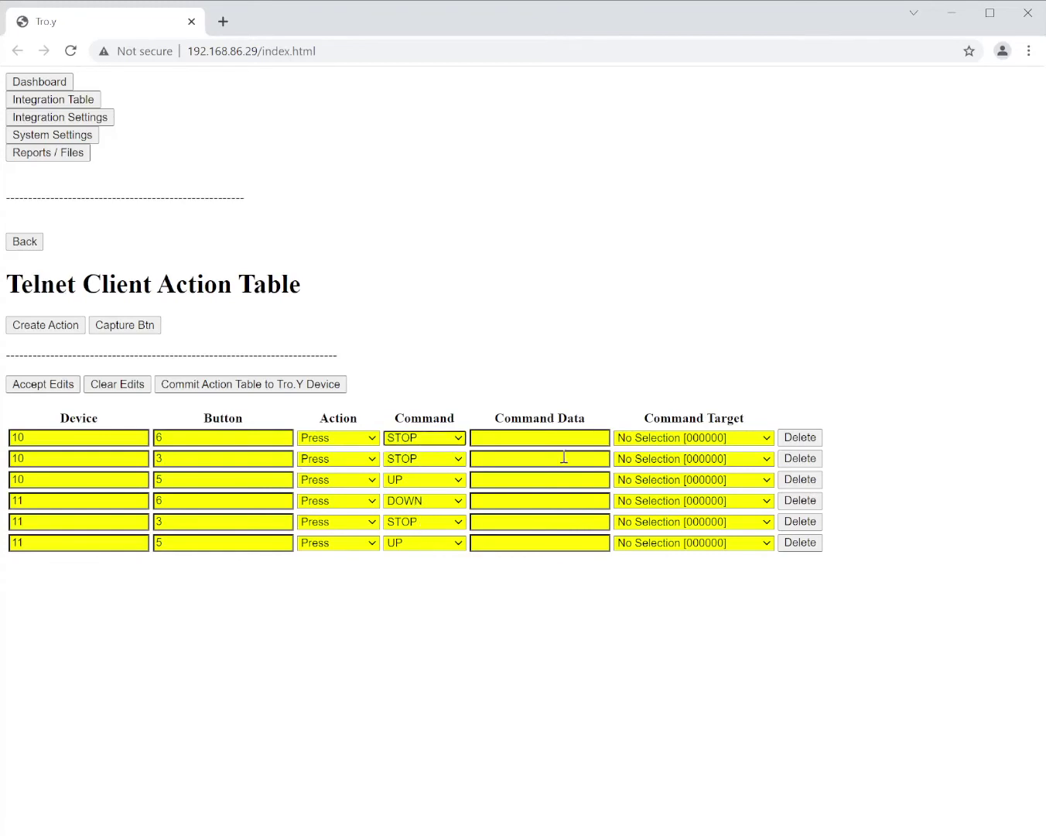
- Set command targets: device 10 rows to ST30 LV 485, device 11 buttons 3 and 5 to Shade 3
{"action": "left_click_drag", "start_coordinate": [496, 413], "coordinate": [598, 424]}
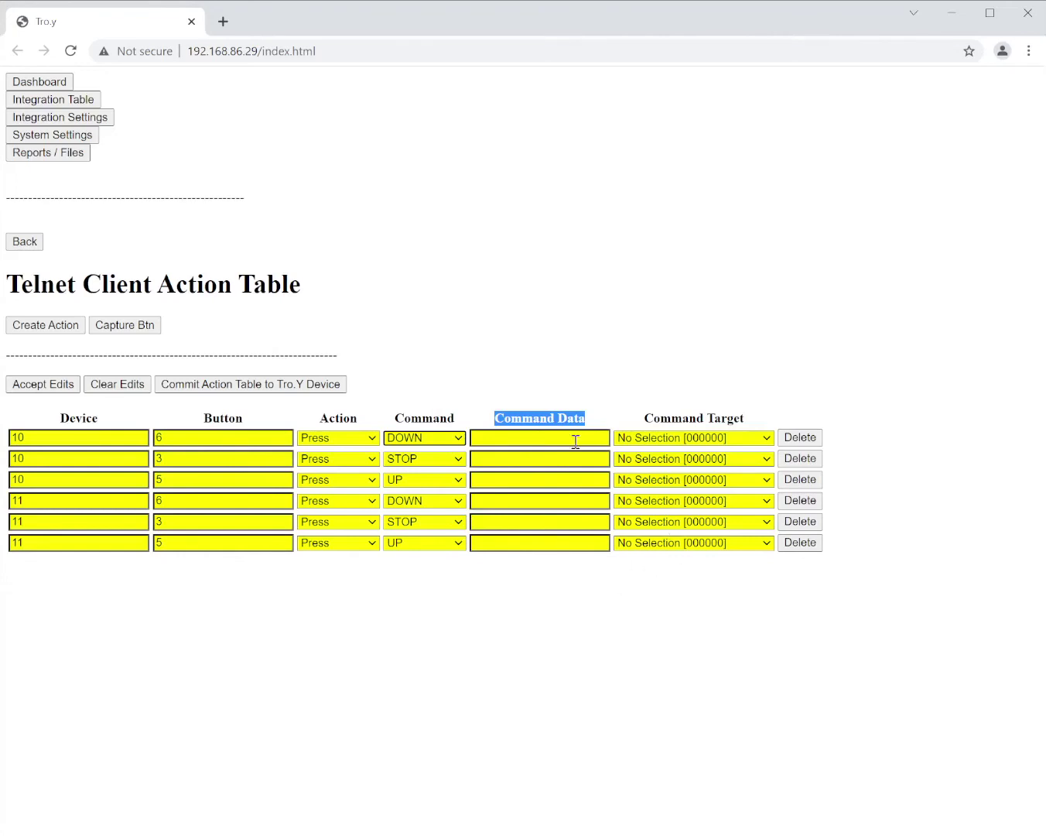
{"action": "left_click", "coordinate": [764, 449]}
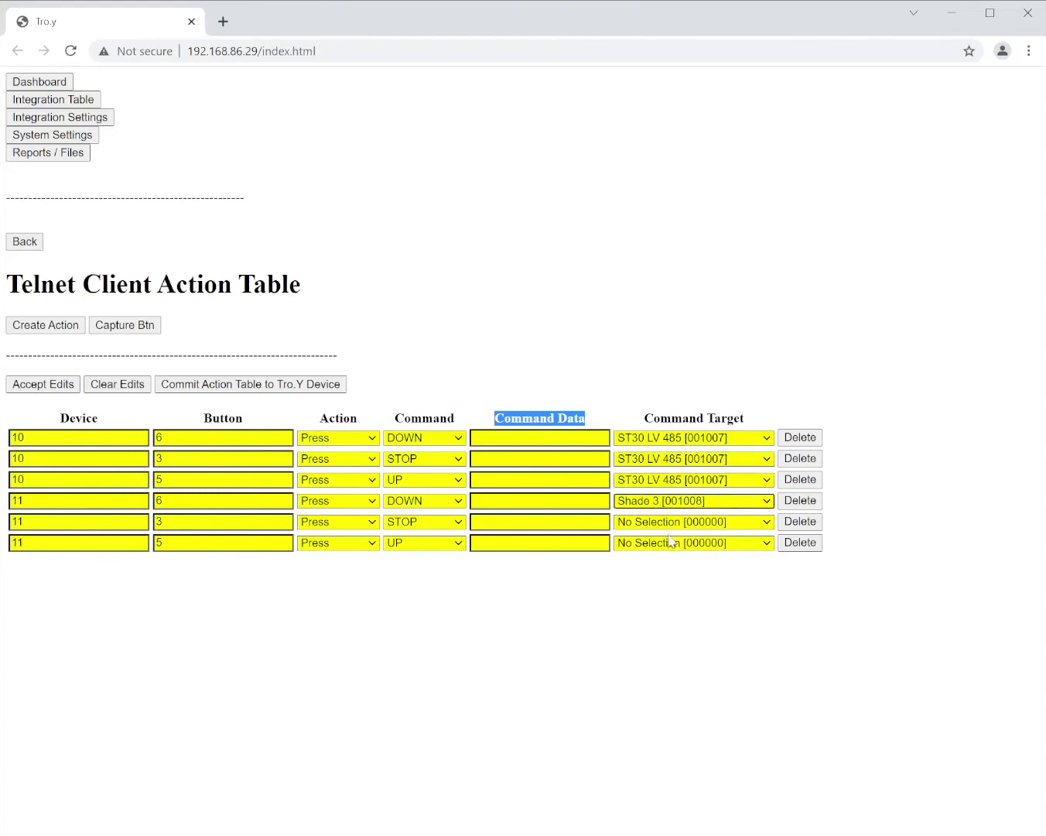
{"action": "left_click", "coordinate": [672, 523]}
{"action": "left_click", "coordinate": [677, 618]}
{"action": "left_click", "coordinate": [677, 546]}
{"action": "left_click", "coordinate": [678, 641]}
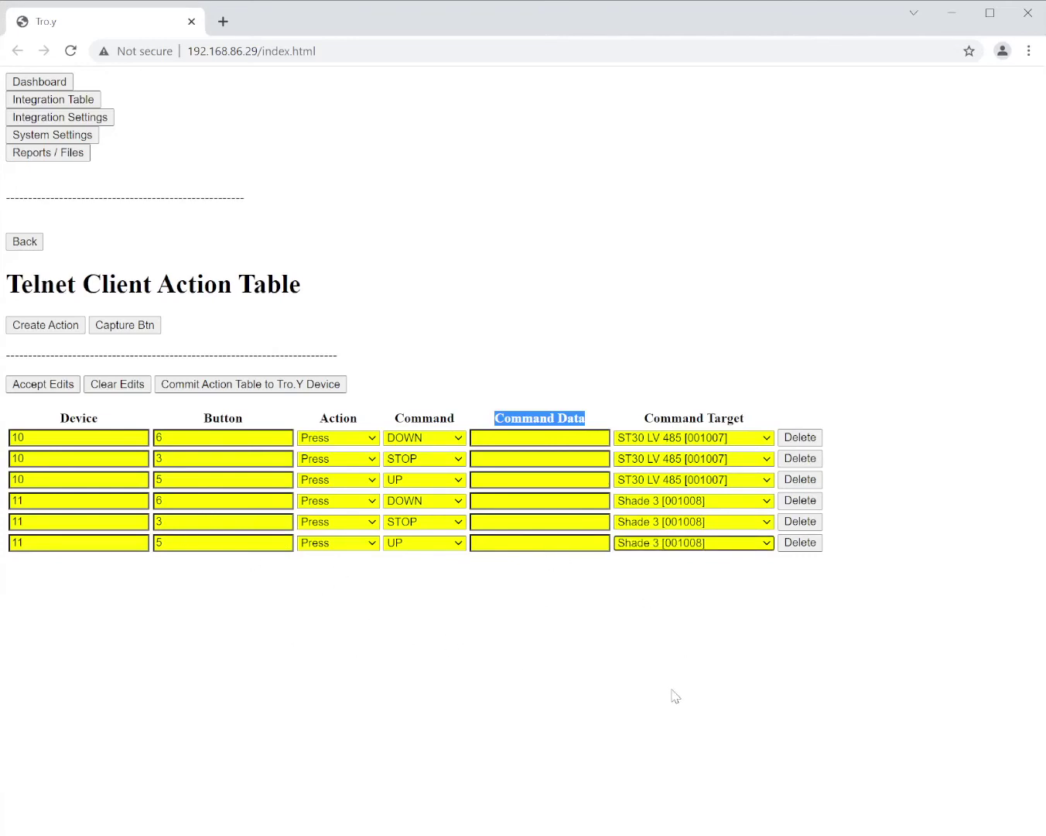
- Accept the edits and commit the action table to the Tro.Y device
{"action": "left_click", "coordinate": [39, 387]}
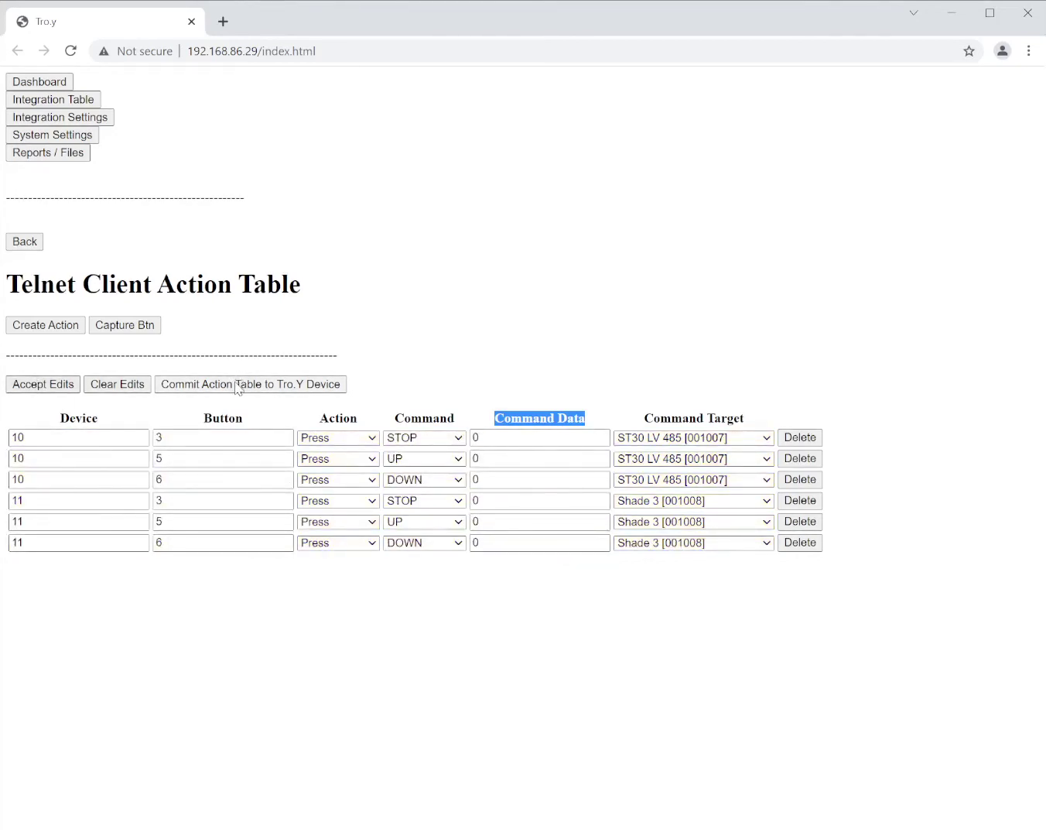
{"action": "left_click", "coordinate": [237, 384]}
{"action": "left_click", "coordinate": [629, 418]}
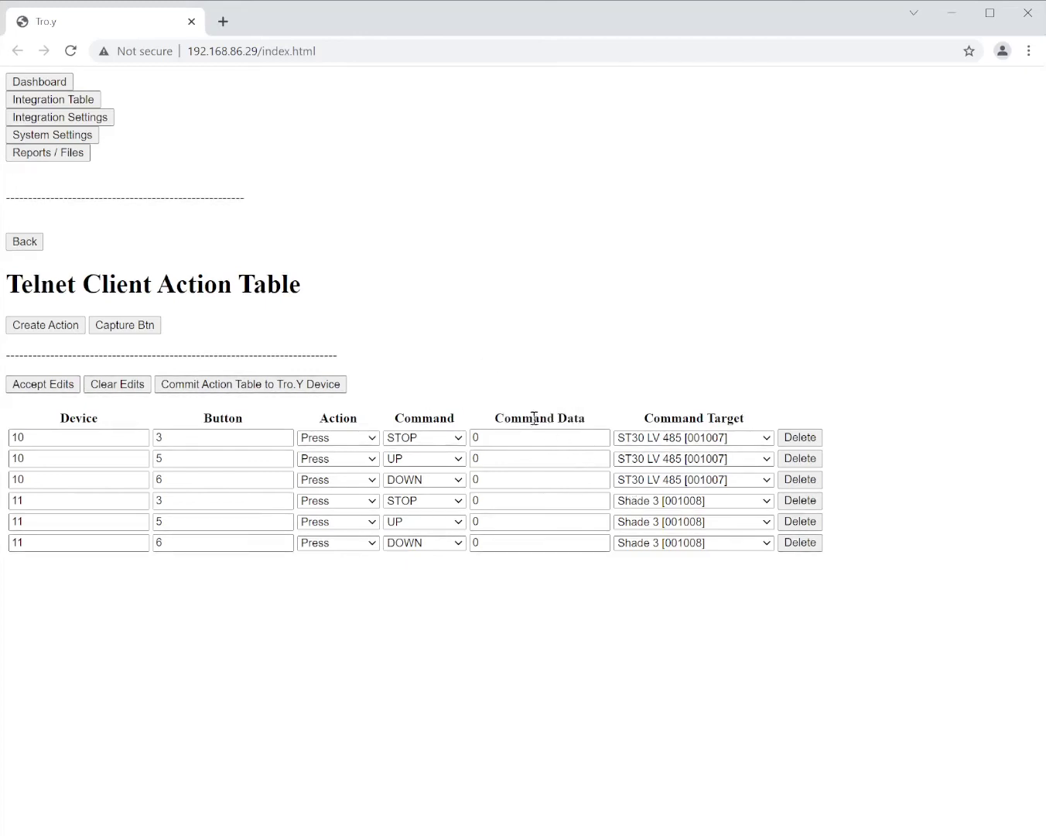
- Try GOTO_% with data 33, GOTO_IP with data 2, NEXT_IP and PREV_IP on the first four rows
{"action": "left_click_drag", "start_coordinate": [493, 423], "coordinate": [616, 429]}
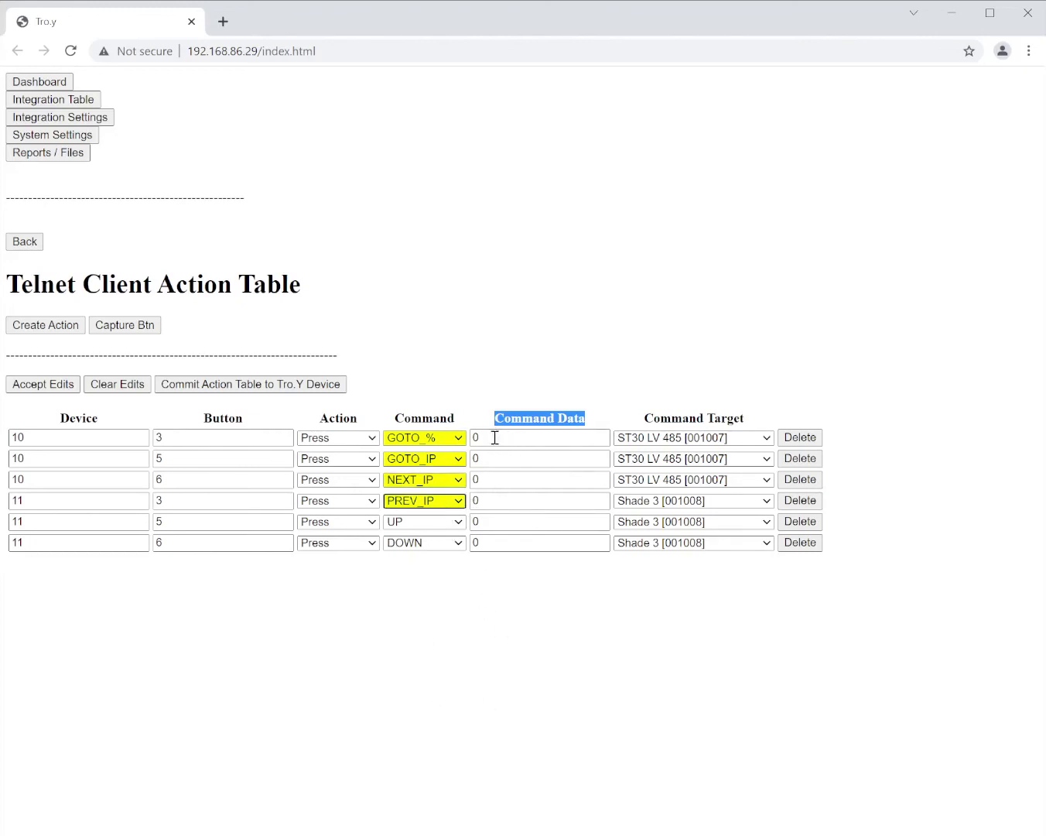
{"action": "left_click_drag", "start_coordinate": [496, 438], "coordinate": [469, 439]}
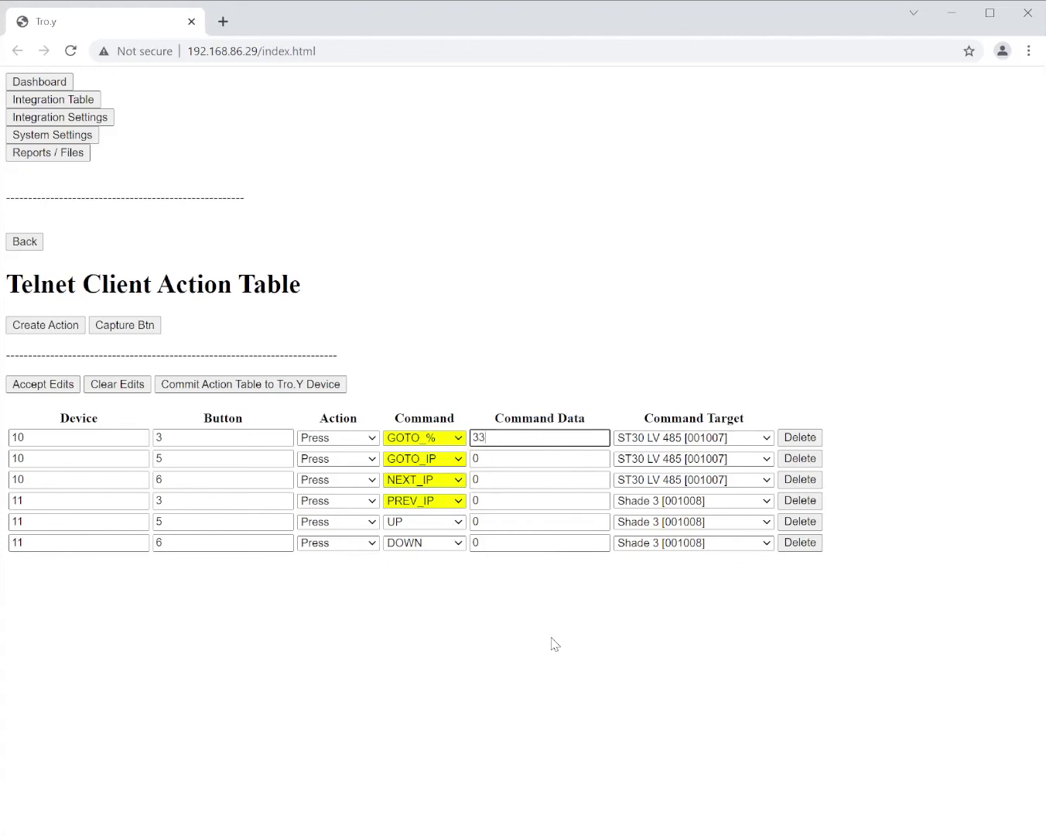
{"action": "left_click", "coordinate": [534, 615]}
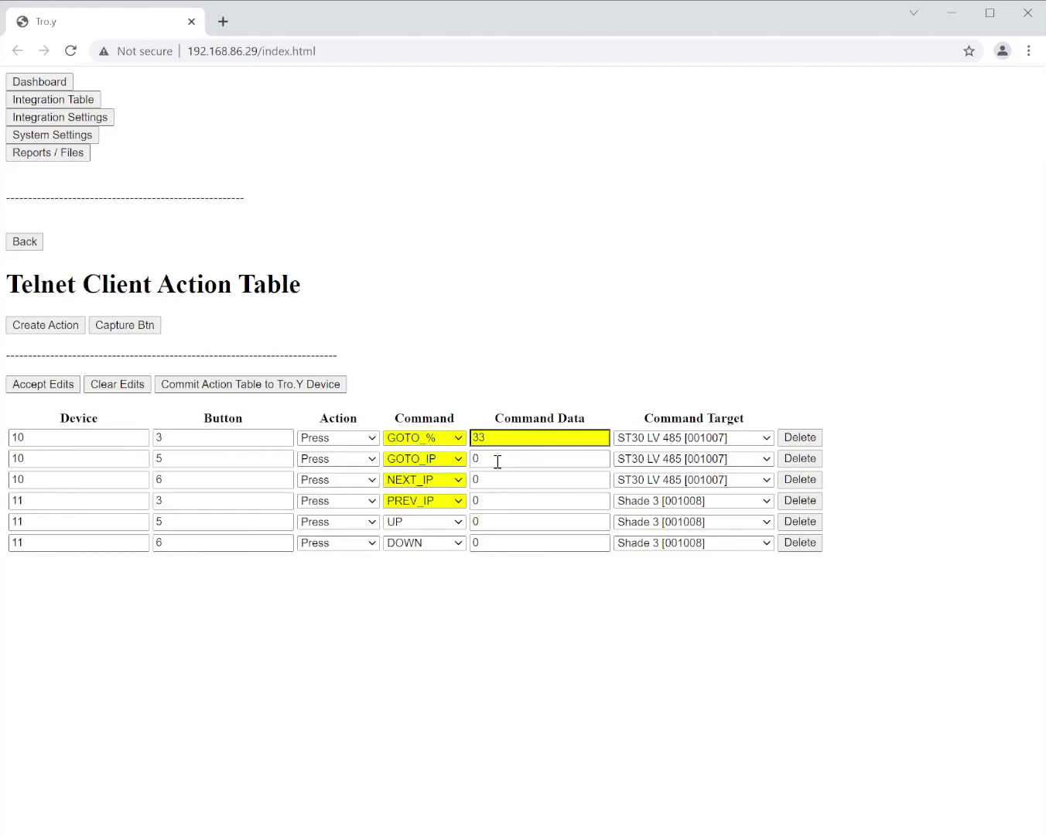
{"action": "double_click", "coordinate": [498, 459]}
{"action": "type", "text": "2"}
{"action": "left_click", "coordinate": [494, 479]}
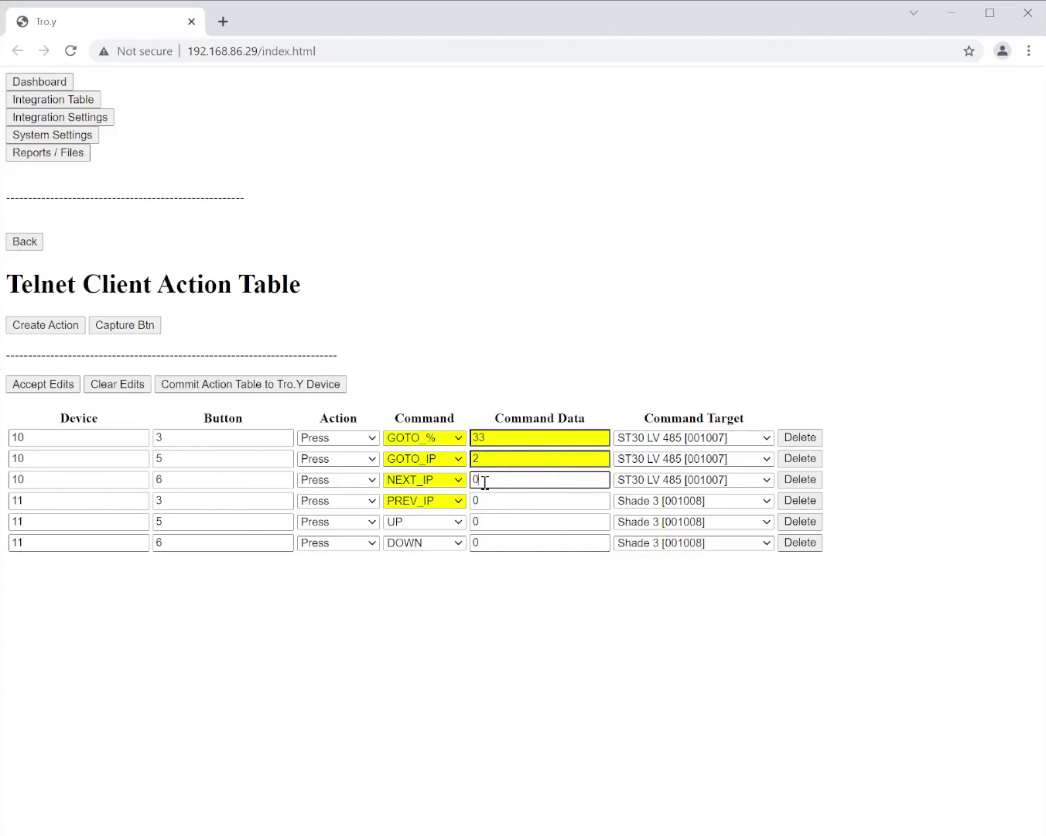
{"action": "double_click", "coordinate": [482, 479]}
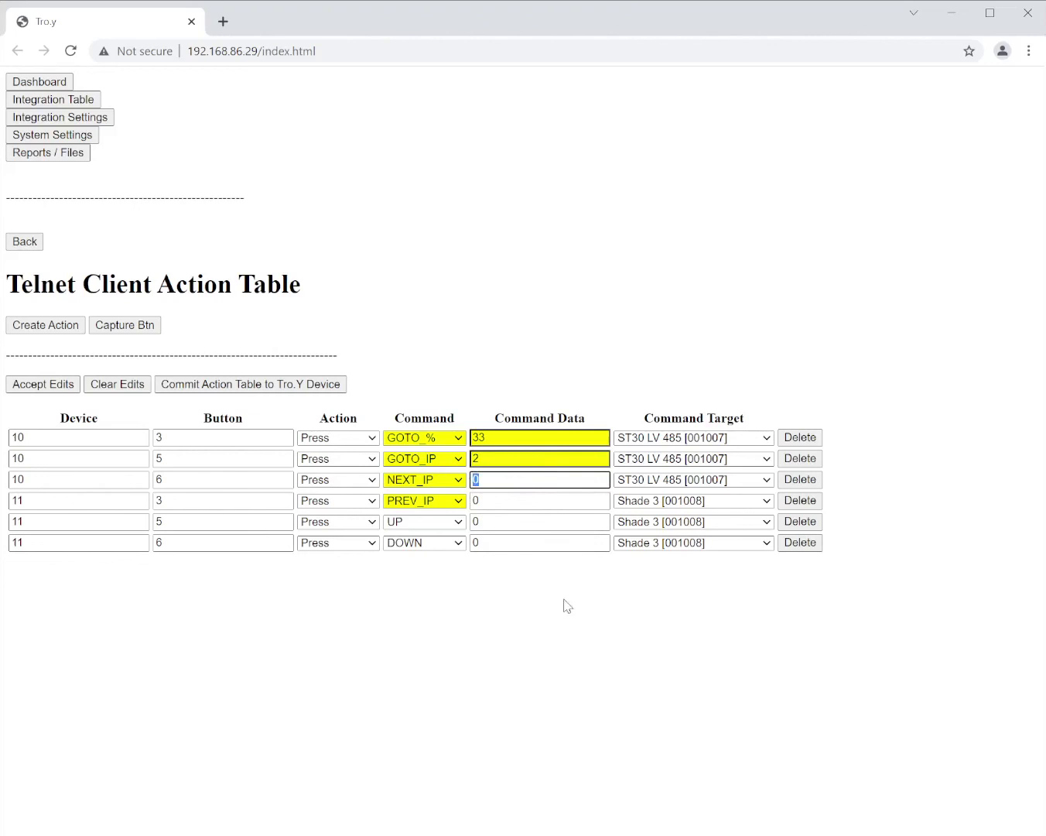
{"action": "left_click", "coordinate": [625, 658]}
- Clear Edits and confirm, restoring device 10 to STOP, UP, DOWN with all data 0
{"action": "left_click", "coordinate": [121, 385]}
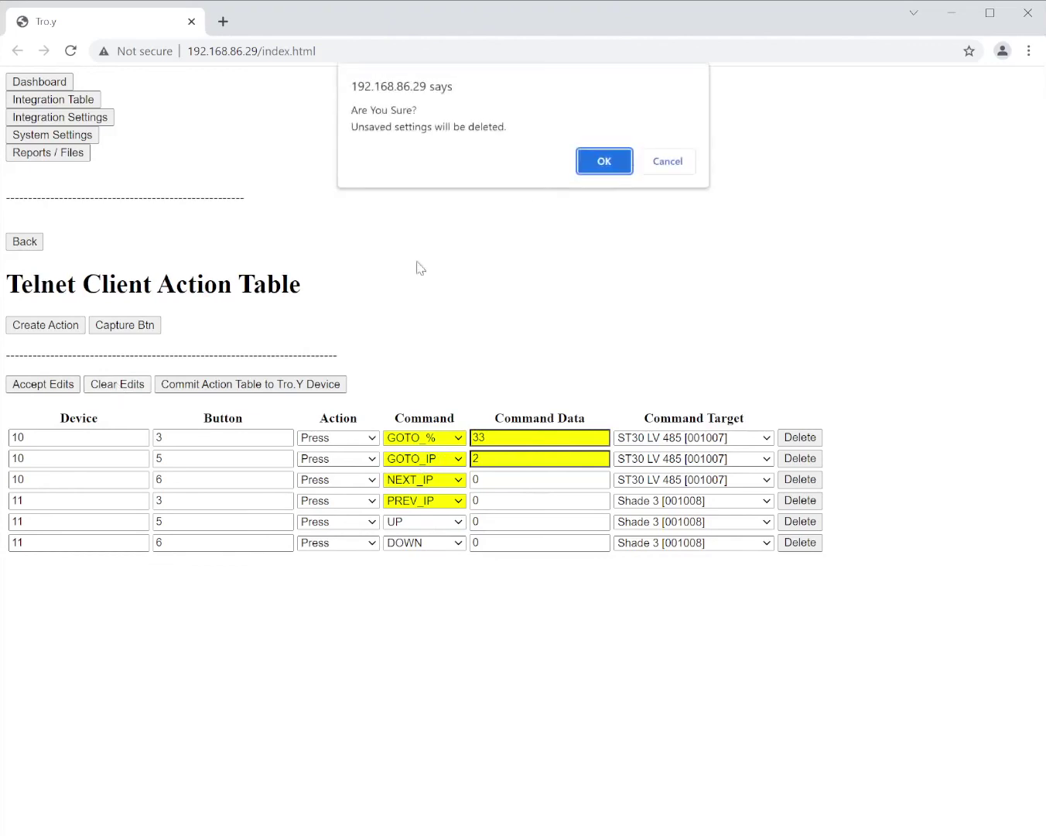
{"action": "left_click", "coordinate": [617, 163]}
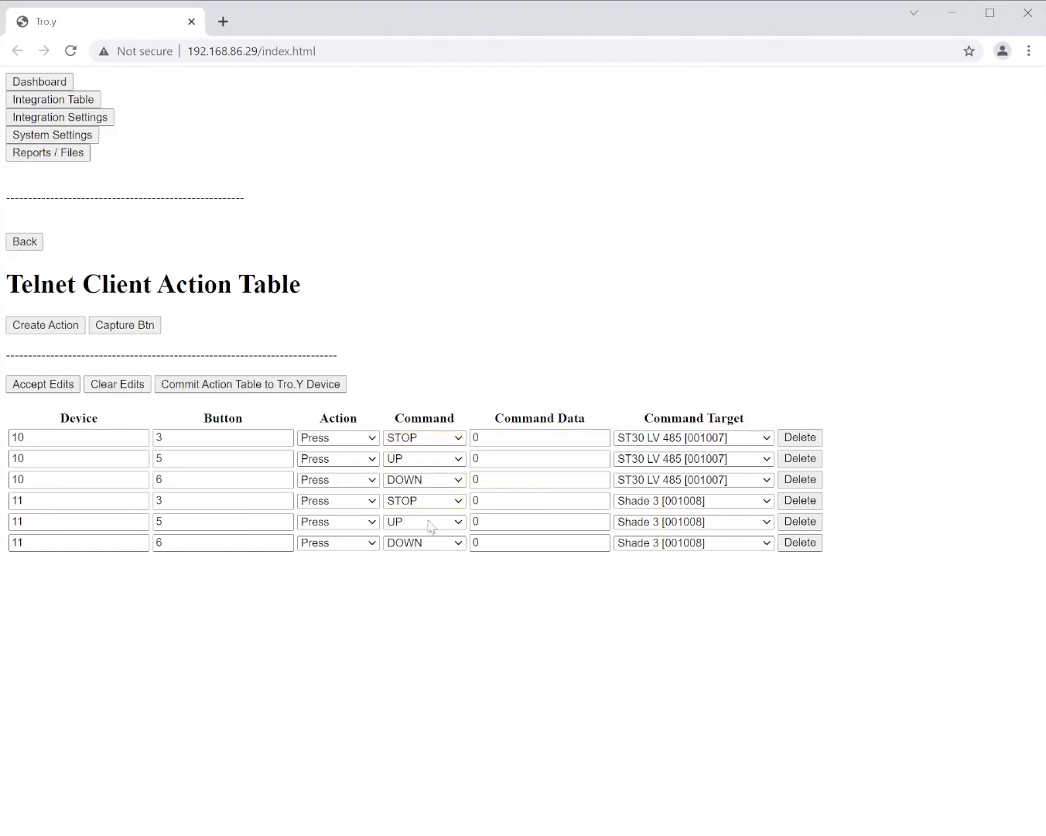